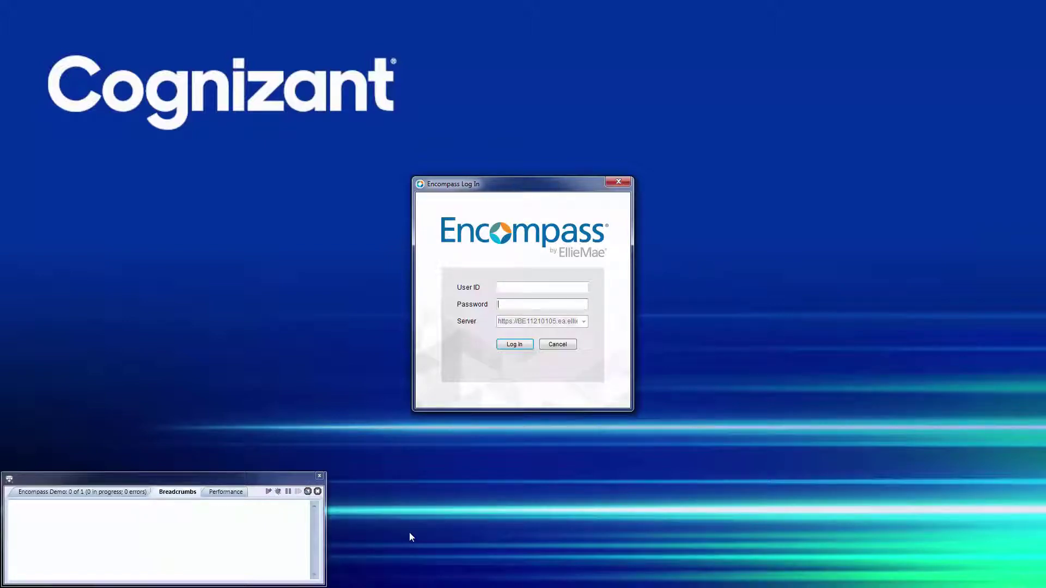
# Log into Encompass as user 'admin' with the password.
pyautogui.write('admin')
pyautogui.press('Tab')
pyautogui.write('**********')
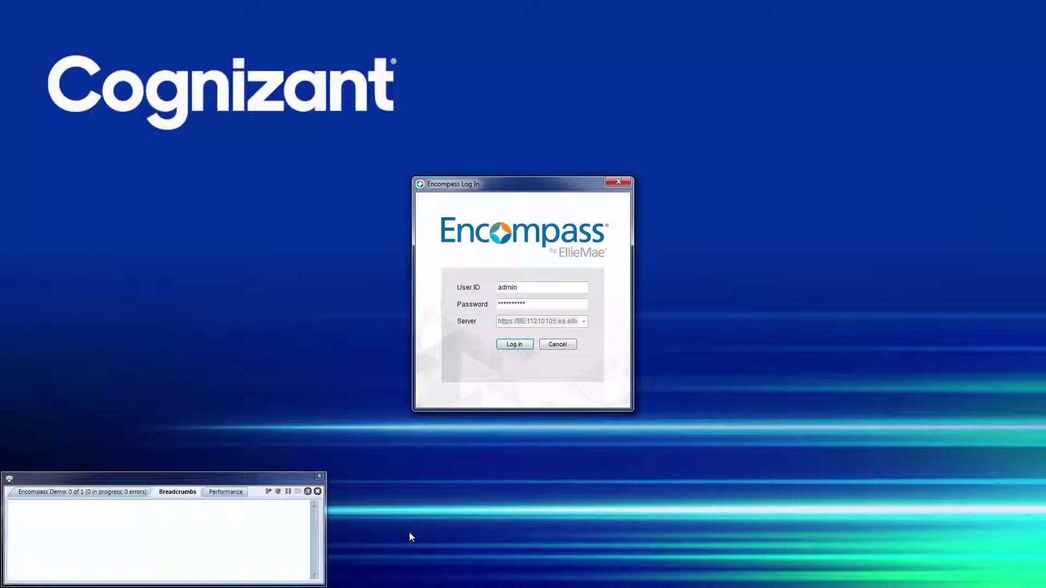
pyautogui.press('Return')
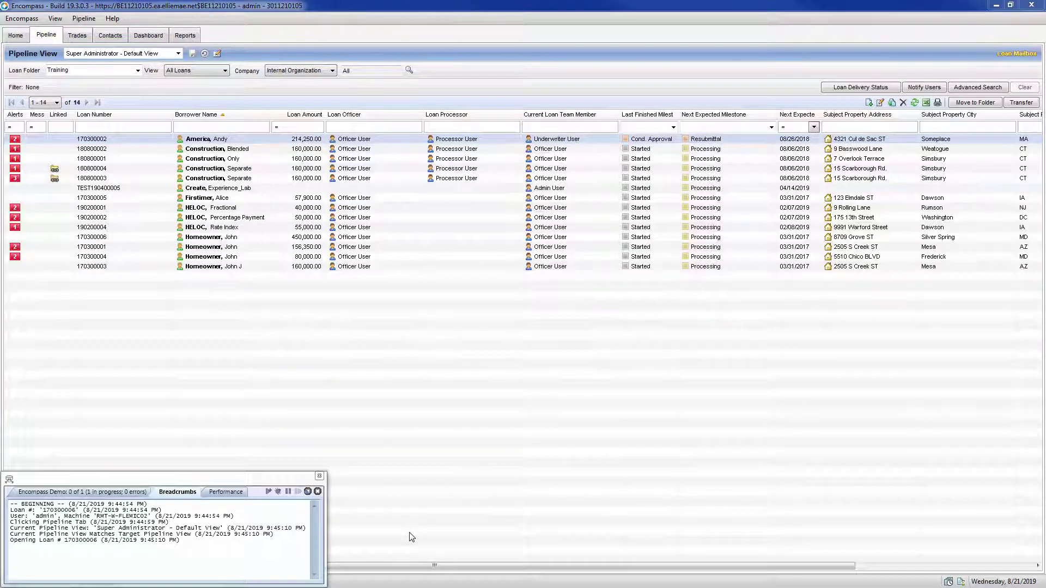
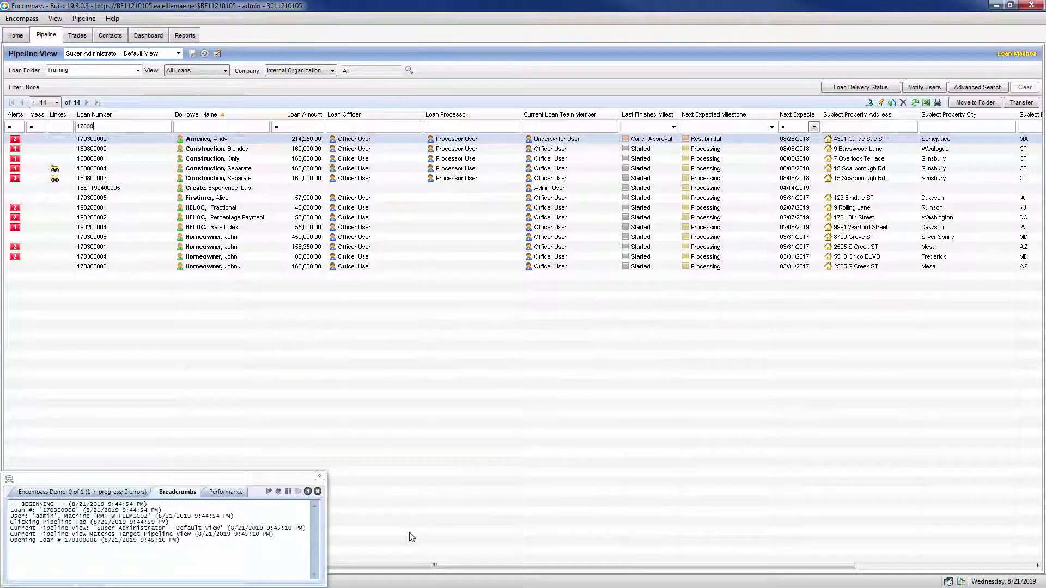
pyautogui.press('Tab')
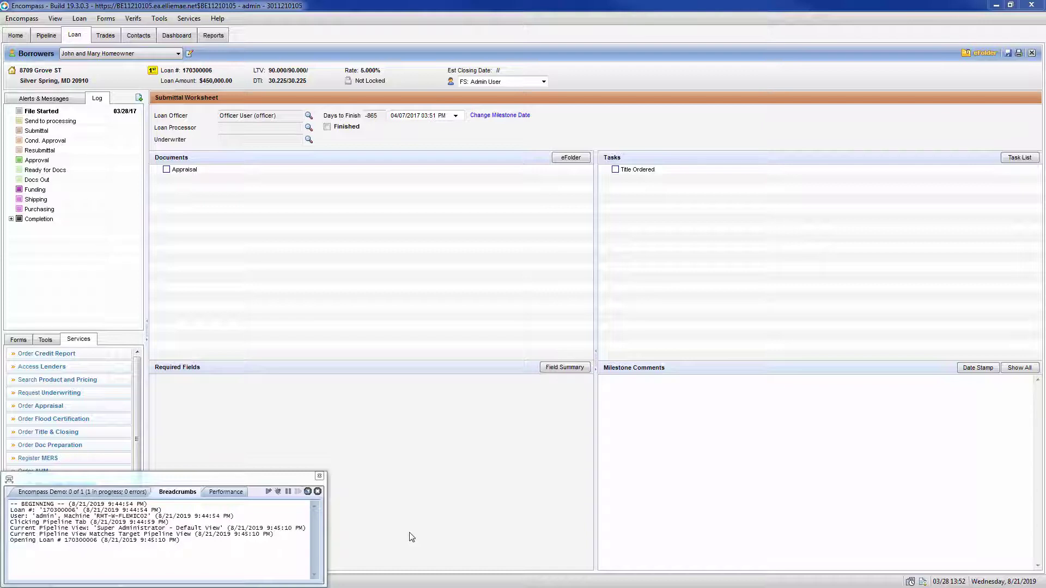
# Choose the 1003 Page 1 form from the loan's forms list.
pyautogui.hotkey('alt', 'f')
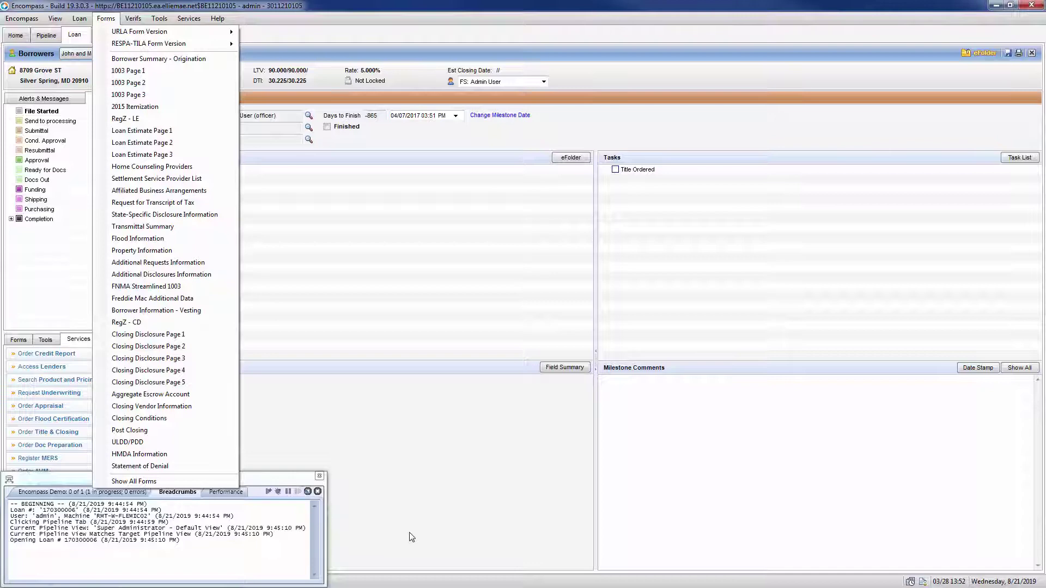
pyautogui.press('Down')
pyautogui.press('Down')
pyautogui.press('Down')
pyautogui.press('Return')
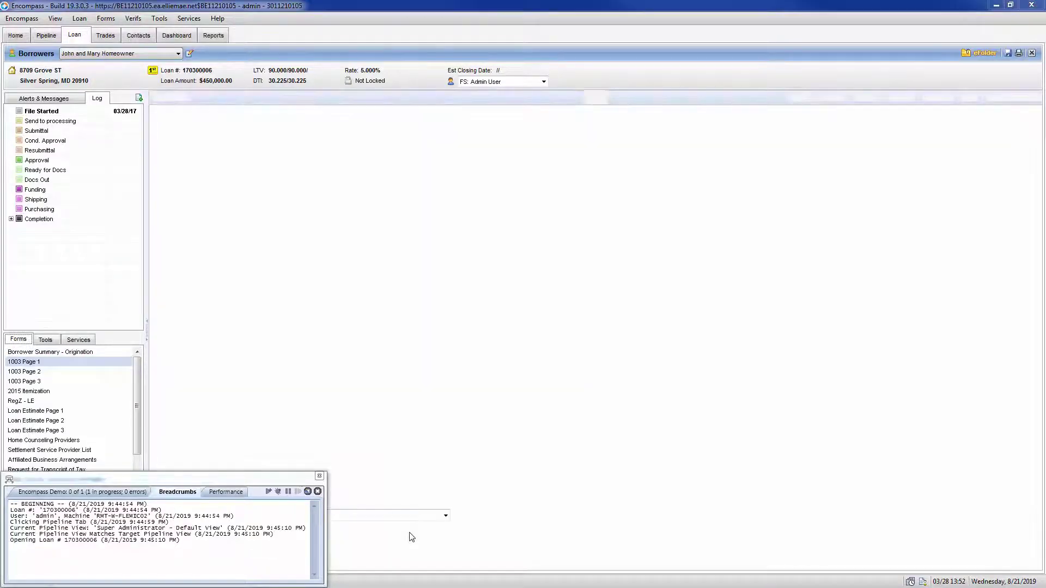